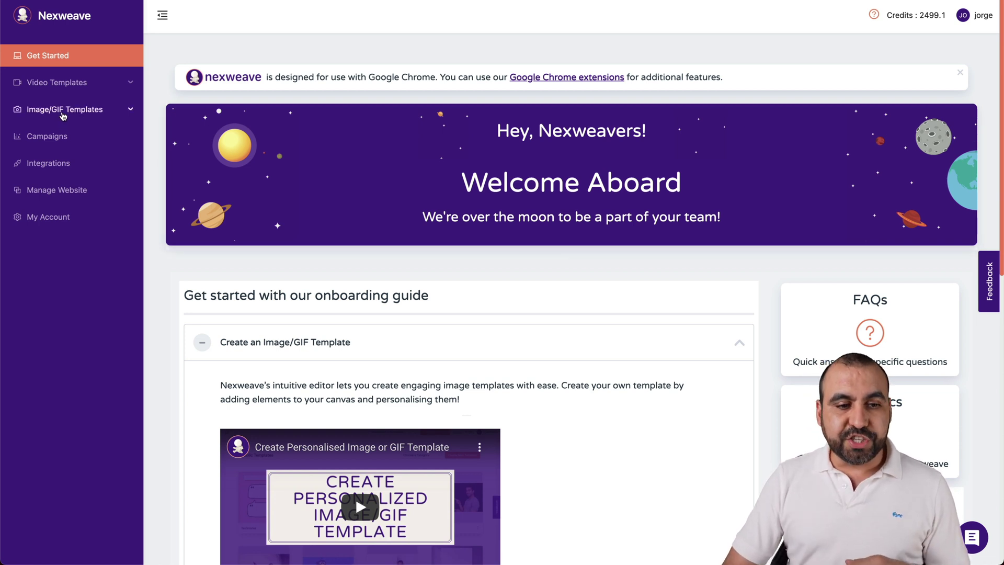
- Browse the Public Image/GIF Templates gallery and open the 'Have you booked a meeting yet?' template
left_click(63, 116)
left_click(64, 137)
scroll(297, 251, "down", 4)
scroll(326, 459, "up", 4)
left_click(770, 105)
left_click(647, 92)
scroll(643, 199, "down", 4)
left_click(838, 292)
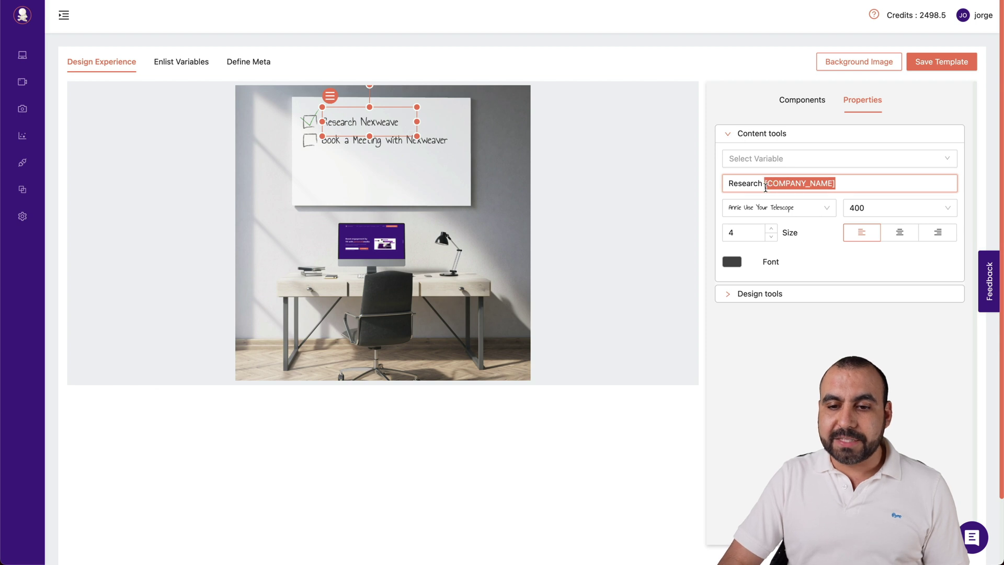
- Inspect the Book a Meeting text's variable options and review the Enlist Variables list
left_click(422, 149)
left_click(804, 189)
left_click(756, 156)
left_click(727, 121)
left_click(189, 68)
left_click(124, 67)
- Add a new text element on the whiteboard containing only the [DOMAIN] variable
left_click(374, 125)
left_click(445, 141)
left_click(374, 176)
left_click(758, 166)
left_click_drag(382, 203, 380, 160)
left_click_drag(793, 181, 756, 184)
key("BackSpace")
left_click(803, 163)
left_click(765, 198)
left_click(765, 187)
type("Hi [DOMAIN")
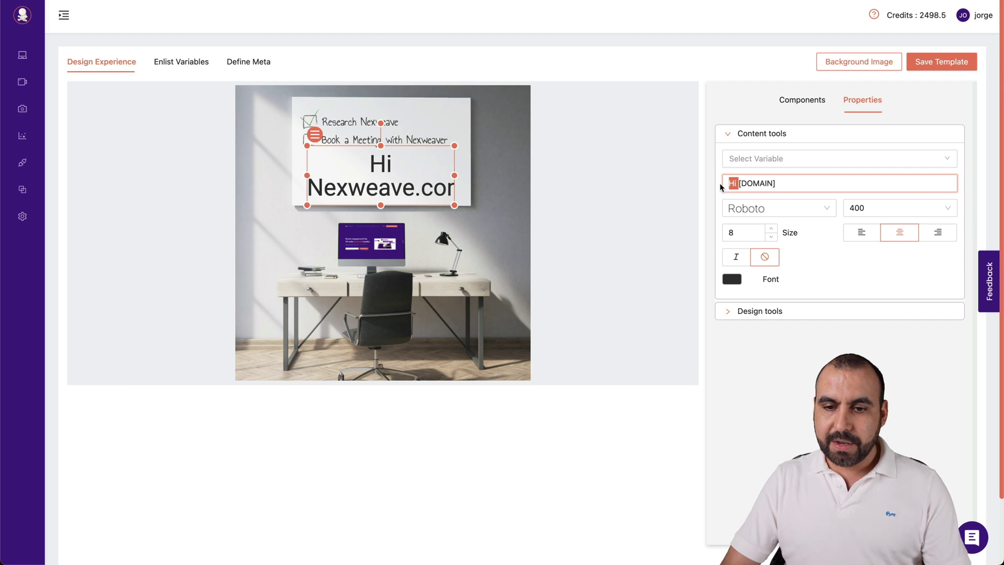
key("BackSpace")
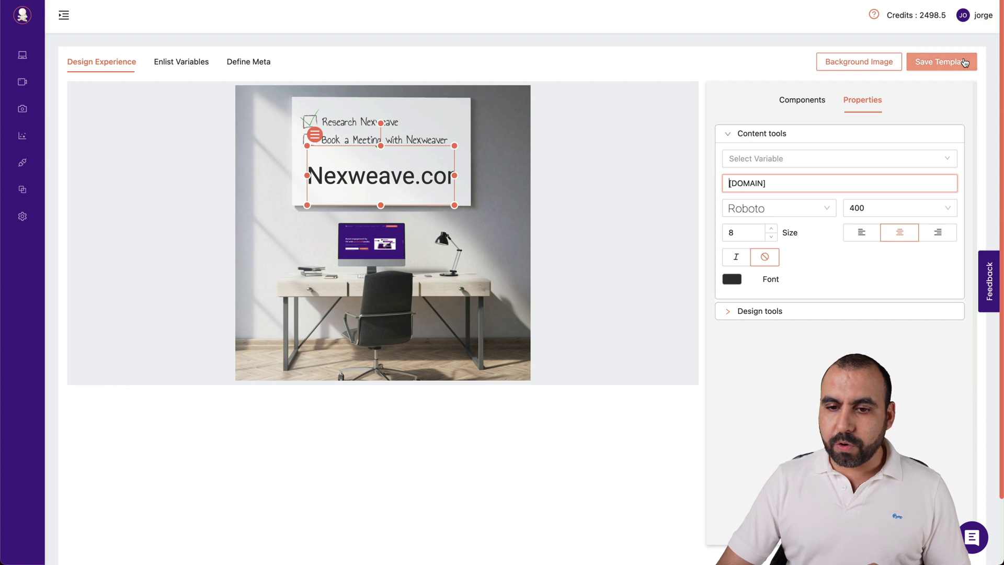
- Save the design, rename the template to 'DEMO VIDEO' in Define Meta, and save it
left_click(964, 62)
left_click(242, 63)
triple_click(269, 246)
type("DEMO VIDEO")
left_click(916, 64)
- Go to Integrations and scroll down to the Pabbly key and the supported-platforms grid
left_click(23, 163)
scroll(561, 376, "down", 5)
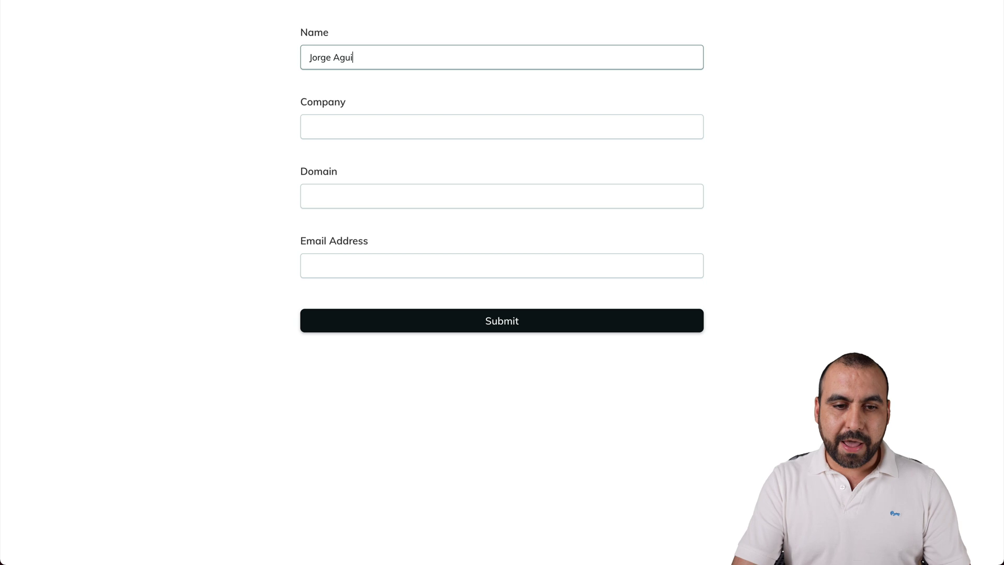
- Finish the test form submission and review the webhook's captured FormId, EventType and response fields
type("lar")
key("Tab")
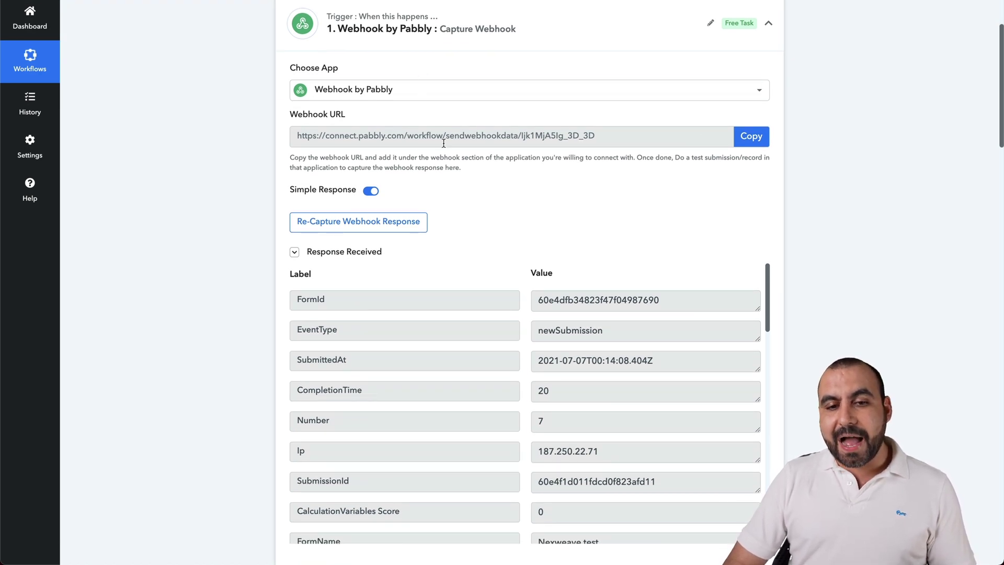
scroll(559, 321, "down", 1)
scroll(814, 393, "down", 2)
scroll(679, 358, "down", 2)
scroll(679, 359, "down", 1)
scroll(679, 357, "down", 2)
scroll(679, 358, "down", 2)
scroll(680, 358, "down", 3)
scroll(680, 357, "down", 2)
scroll(679, 357, "up", 1)
scroll(680, 356, "up", 4)
scroll(679, 355, "up", 4)
scroll(735, 170, "up", 3)
- Delete the two old action steps following the webhook trigger
left_click(768, 135)
scroll(769, 157, "down", 2)
left_click(755, 156)
left_click(464, 341)
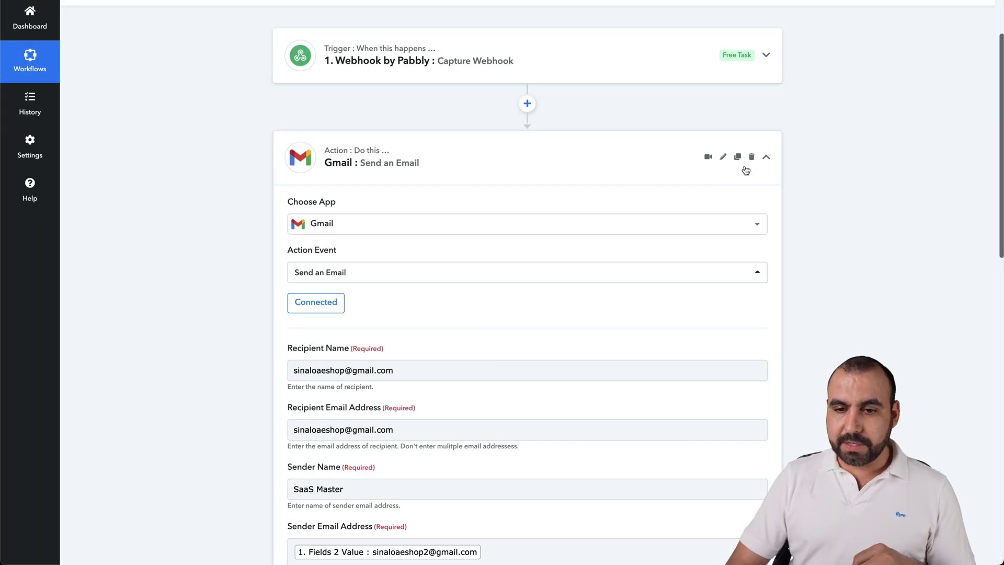
left_click(751, 157)
left_click(465, 339)
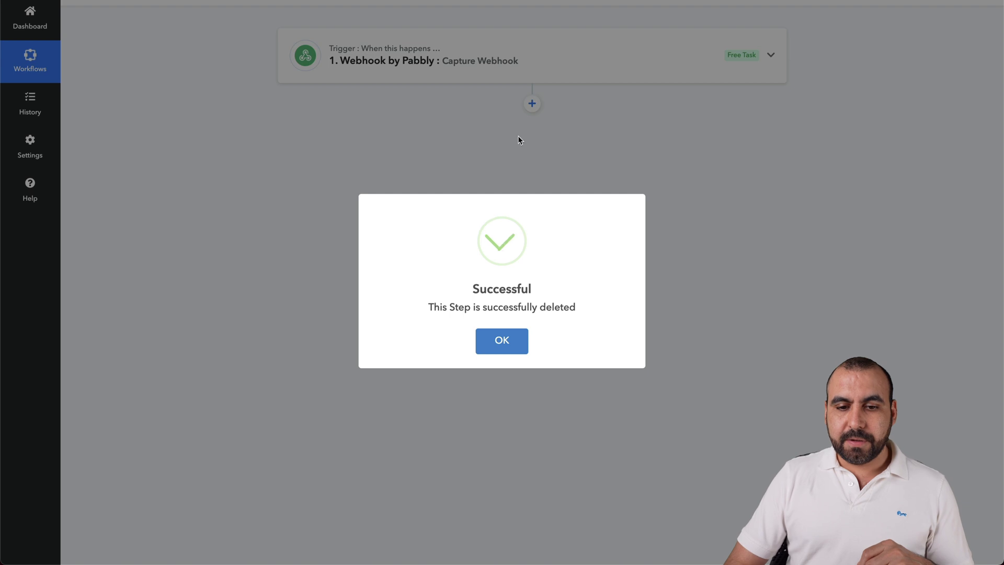
left_click(502, 338)
- Add a connected Nexweave 'Create Image/Gif Experience With Template' action using the DEMO VIDEO template
left_click(529, 103)
type("nex")
left_click(335, 280)
left_click(546, 275)
left_click(355, 394)
left_click(297, 312)
left_click(566, 544)
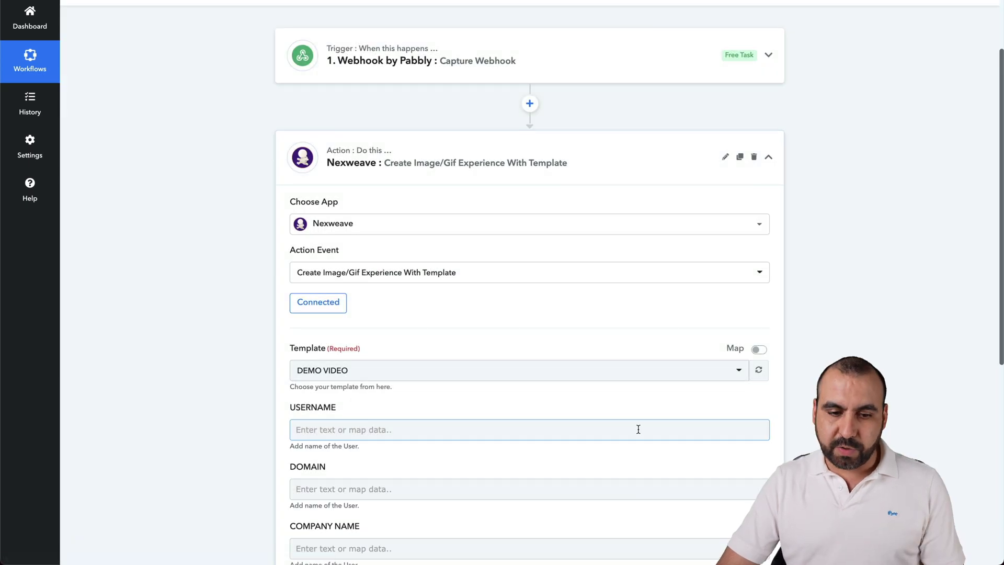
scroll(638, 428, "down", 3)
left_click(462, 221)
left_click(351, 266)
- Map the webhook's submitted name into the USERNAME field
scroll(368, 271, "down", 1)
left_click(349, 225)
left_click(381, 307)
scroll(422, 403, "down", 3)
scroll(422, 403, "down", 2)
scroll(424, 403, "down", 1)
left_click(442, 429)
- Map the submitted domain and company into the DOMAIN and COMPANY NAME fields
left_click(371, 290)
left_click(381, 373)
scroll(421, 440, "down", 3)
scroll(422, 439, "down", 2)
scroll(421, 439, "down", 3)
scroll(422, 439, "down", 1)
scroll(422, 439, "down", 1)
scroll(422, 439, "down", 3)
scroll(424, 450, "down", 3)
left_click(447, 494)
left_click(366, 356)
left_click(421, 439)
scroll(446, 484, "down", 3)
scroll(446, 485, "down", 2)
scroll(446, 484, "down", 1)
left_click(422, 470)
- Save and send a test request, then copy the returned image link
left_click(378, 442)
scroll(515, 424, "down", 3)
left_click(622, 357)
key("ctrl+a")
key("ctrl+shift+n")
key("ctrl+v")
key("Return")
key("ctrl+w")
scroll(552, 385, "up", 3)
scroll(592, 394, "up", 2)
left_click(772, 59)
- Add a Gmail 'Send an Email' action below the Nexweave step
left_click(529, 151)
scroll(455, 201, "down", 2)
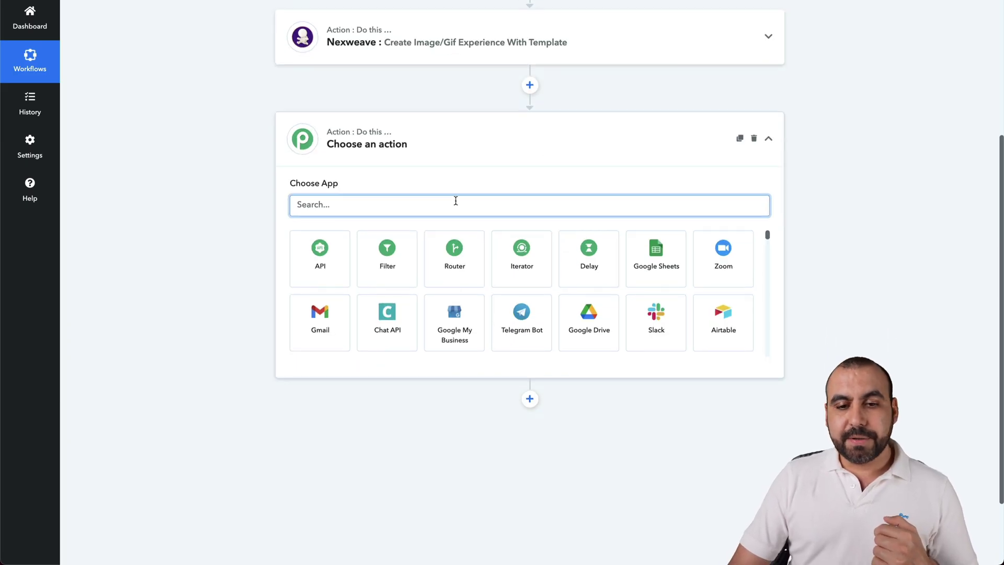
left_click(329, 312)
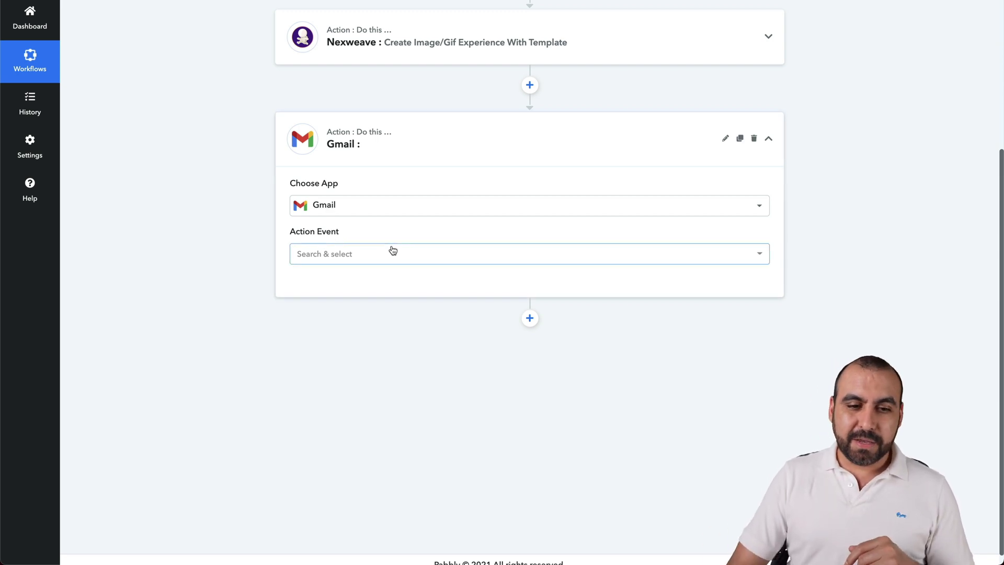
left_click(393, 250)
left_click(386, 309)
- Connect the Gmail step using the Gmail #3 account
left_click(313, 284)
left_click(681, 243)
left_click(601, 328)
left_click(575, 251)
left_click(575, 349)
left_click(569, 543)
- Map the webhook's submitted name into Recipient Name
scroll(513, 365, "down", 3)
scroll(513, 365, "down", 1)
scroll(513, 365, "down", 1)
left_click(344, 119)
left_click(384, 201)
scroll(413, 411, "down", 2)
scroll(412, 411, "down", 2)
scroll(415, 416, "down", 1)
left_click(422, 423)
left_click(255, 201)
- Map the submitted email into Recipient Email Address
left_click(352, 481)
left_click(354, 184)
left_click(361, 269)
scroll(421, 410, "down", 3)
scroll(422, 408, "down", 2)
scroll(423, 408, "down", 3)
scroll(422, 408, "down", 3)
scroll(422, 408, "down", 2)
left_click(461, 514)
left_click(353, 173)
type("ter")
left_click(202, 212)
left_click(391, 233)
left_click(180, 339)
left_click(390, 294)
left_click(274, 268)
- Set the subject to 'Hello' followed by the submitted name (Fields 0 Value)
scroll(335, 352, "down", 1)
left_click(344, 298)
left_click(376, 392)
scroll(479, 497, "down", 5)
scroll(481, 497, "down", 2)
left_click(439, 461)
left_click(397, 365)
left_click(773, 368)
- Expand the Nexweave step and select its HTML email snippet to copy
scroll(610, 333, "up", 7)
scroll(610, 332, "up", 4)
left_click(575, 249)
scroll(586, 311, "down", 4)
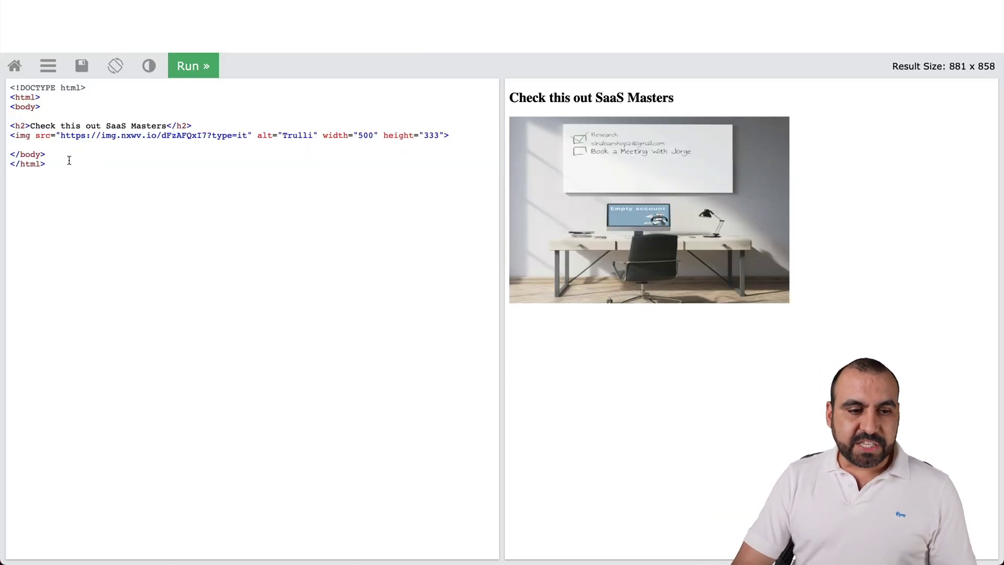
mouse_move(69, 160)
left_mouse_down()
mouse_move(10, 136)
mouse_move(8, 99)
left_mouse_up()
key("ctrl+c")
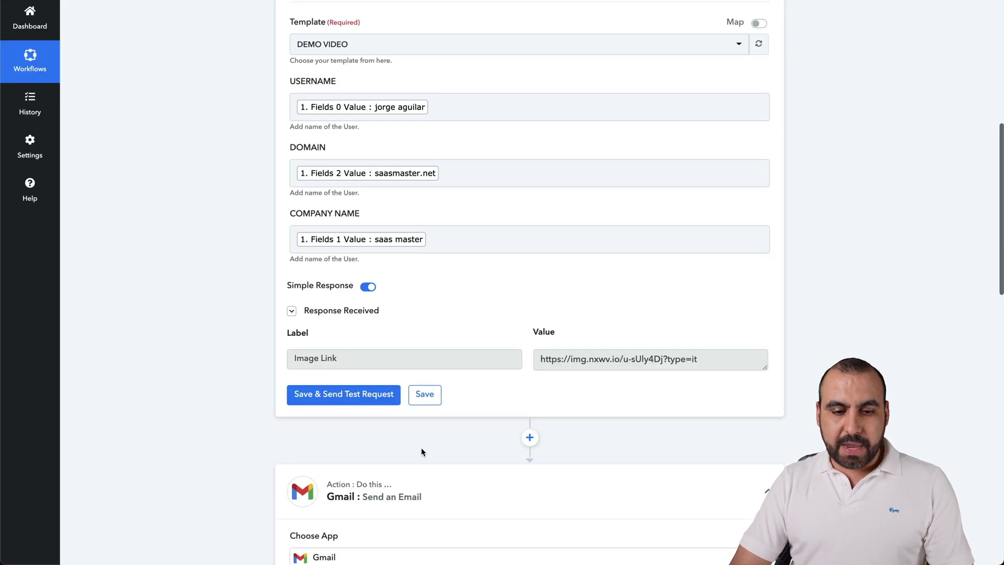
- Paste the HTML into Gmail's Email Content, set the image src to Nexweave's Image Link, and save
scroll(422, 448, "down", 7)
scroll(421, 449, "down", 5)
left_click(325, 370)
key("ctrl+v")
key("BackSpace")
left_click(422, 508)
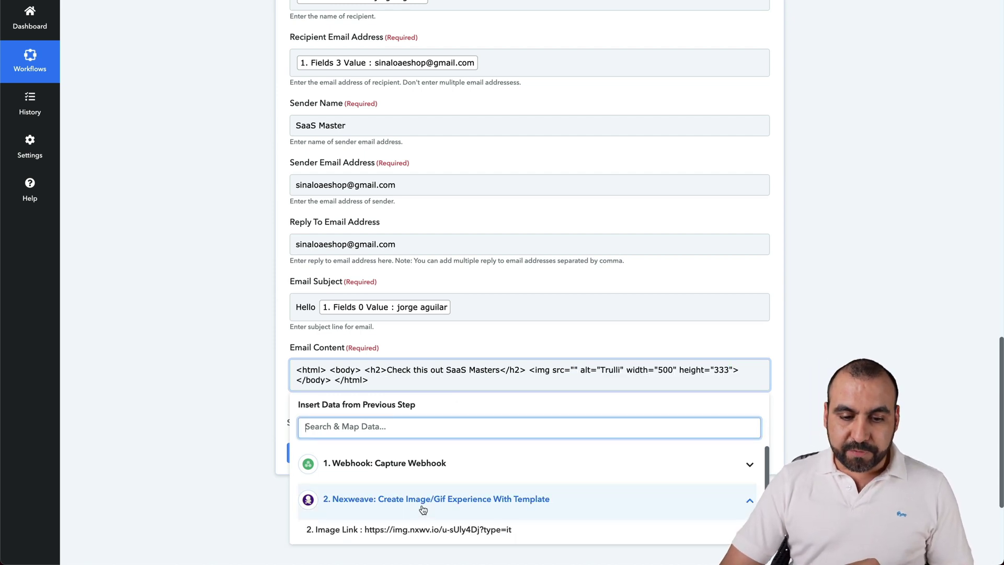
left_click(448, 527)
left_click(424, 460)
left_click(503, 340)
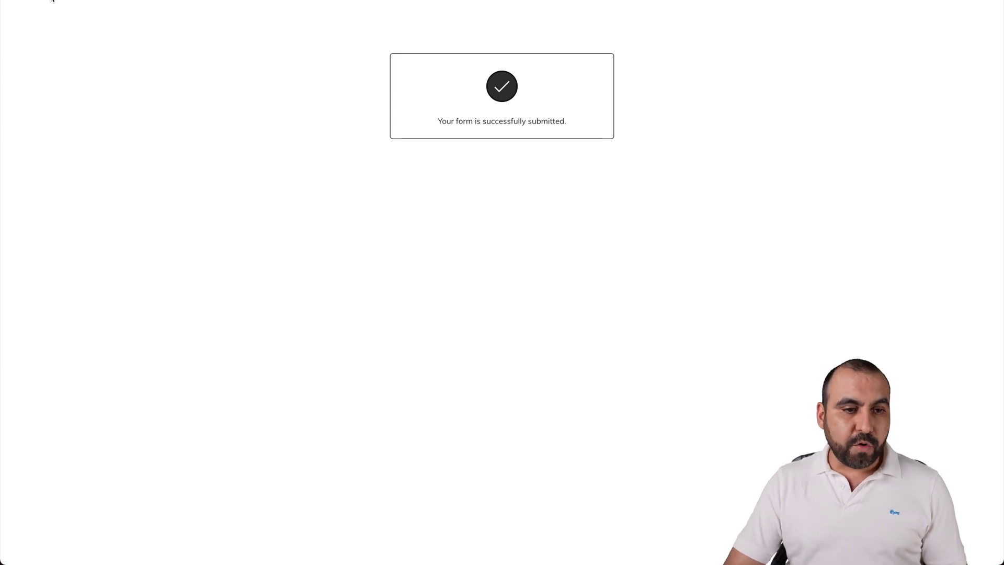
- Collapse the Gmail action card and delete it, confirming 'Yes, delete it!'
left_click(52, 0)
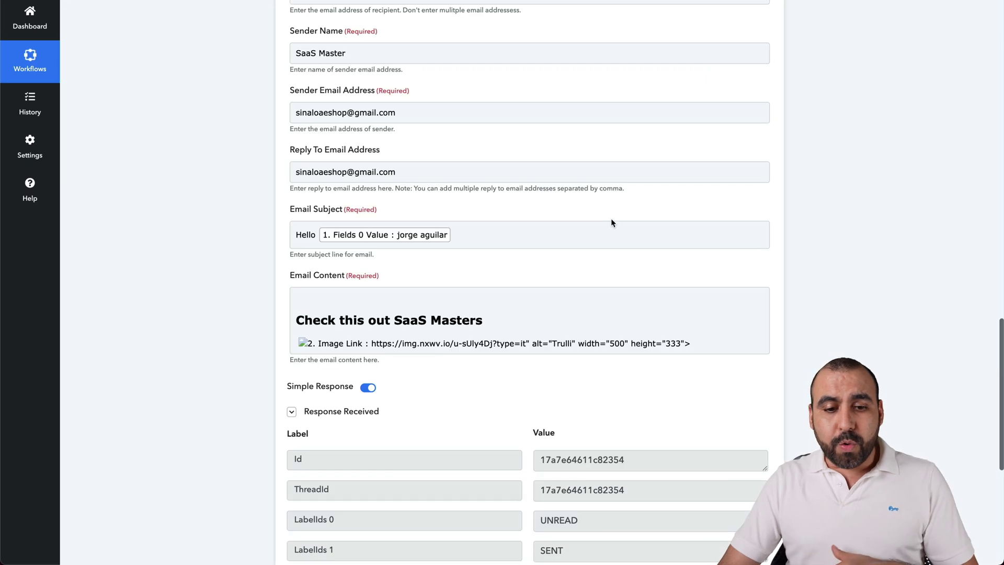
scroll(610, 219, "up", 4)
scroll(611, 219, "up", 4)
left_click(768, 140)
scroll(631, 214, "up", 2)
left_click(754, 300)
left_click(475, 341)
left_click(504, 341)
- Add a new action step after the Nexweave step and search apps
left_click(527, 305)
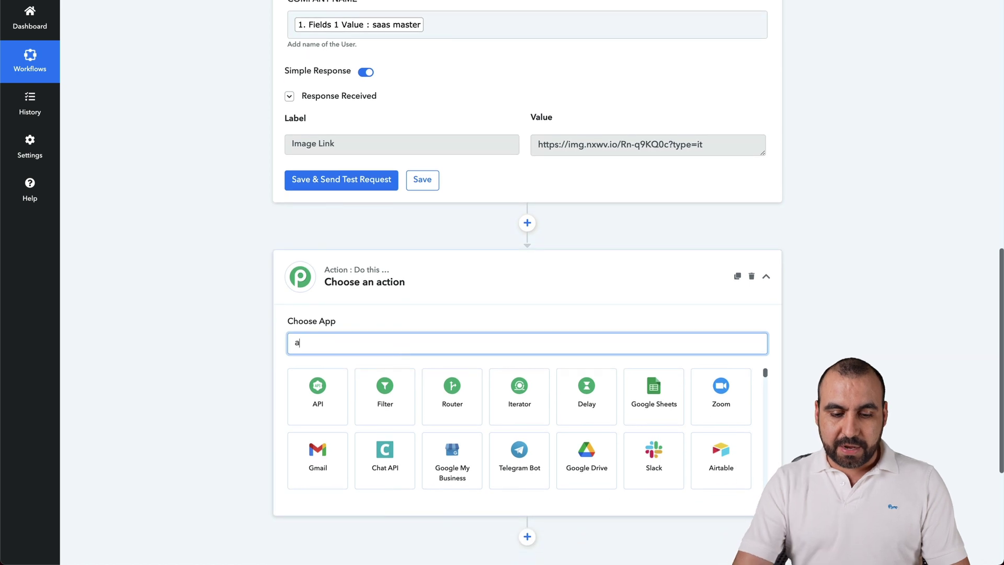
type("uto")
key("BackSpace")
key("BackSpace")
key("BackSpace")
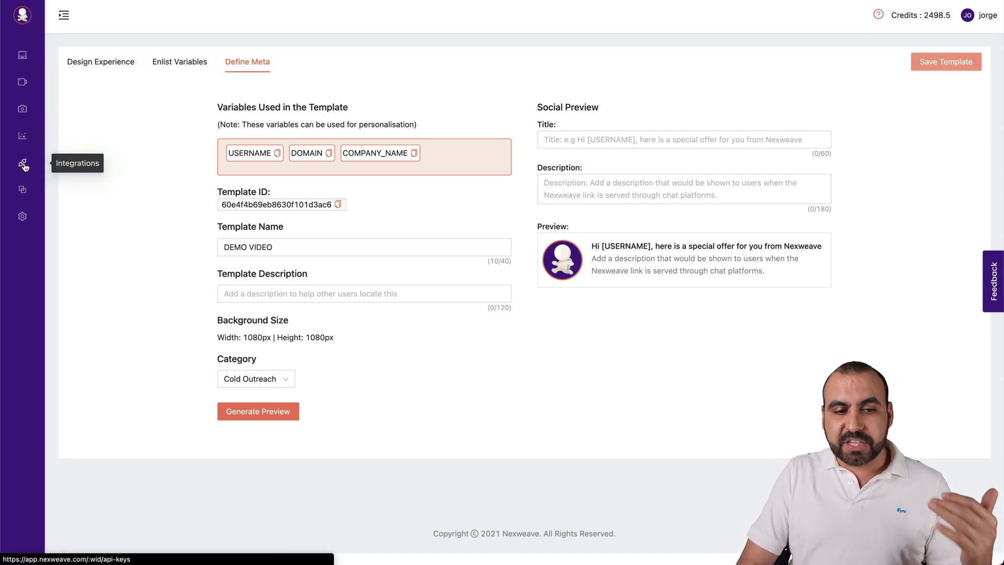
- Visit Nexweave's Integrations, Manage Website and Campaigns pages, ending on Get Started
left_click(21, 163)
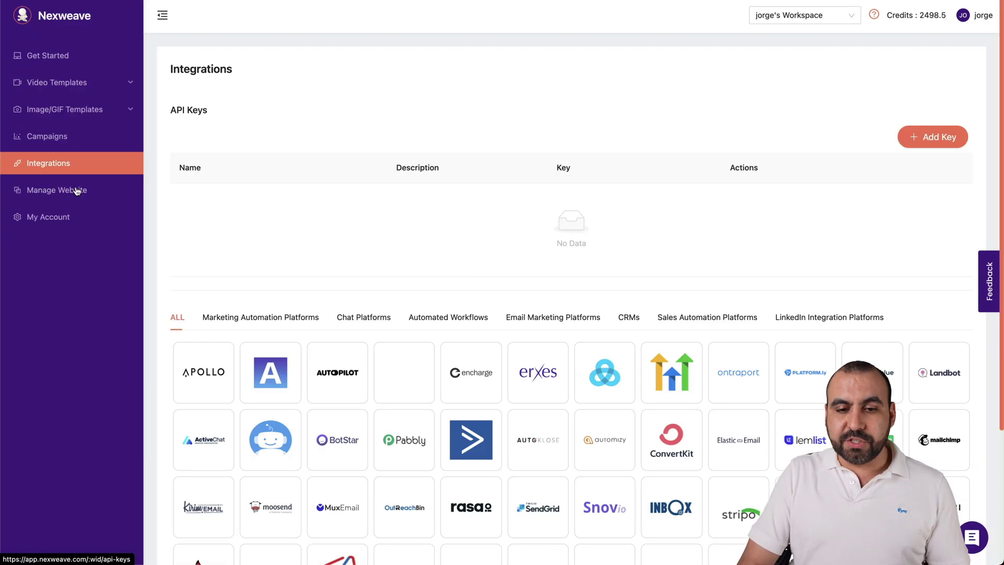
scroll(527, 335, "down", 5)
left_click(66, 191)
left_click(57, 138)
left_click(61, 57)
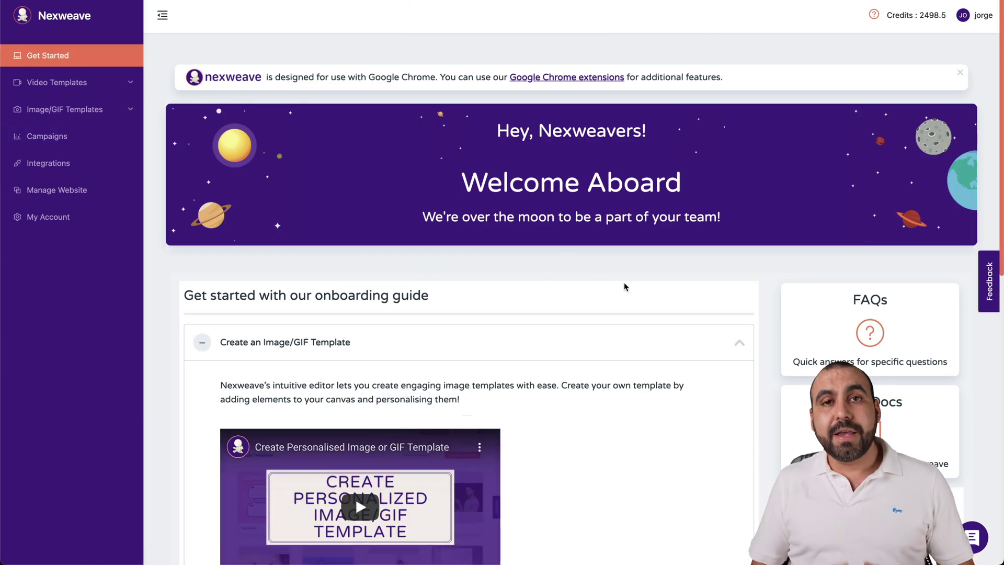